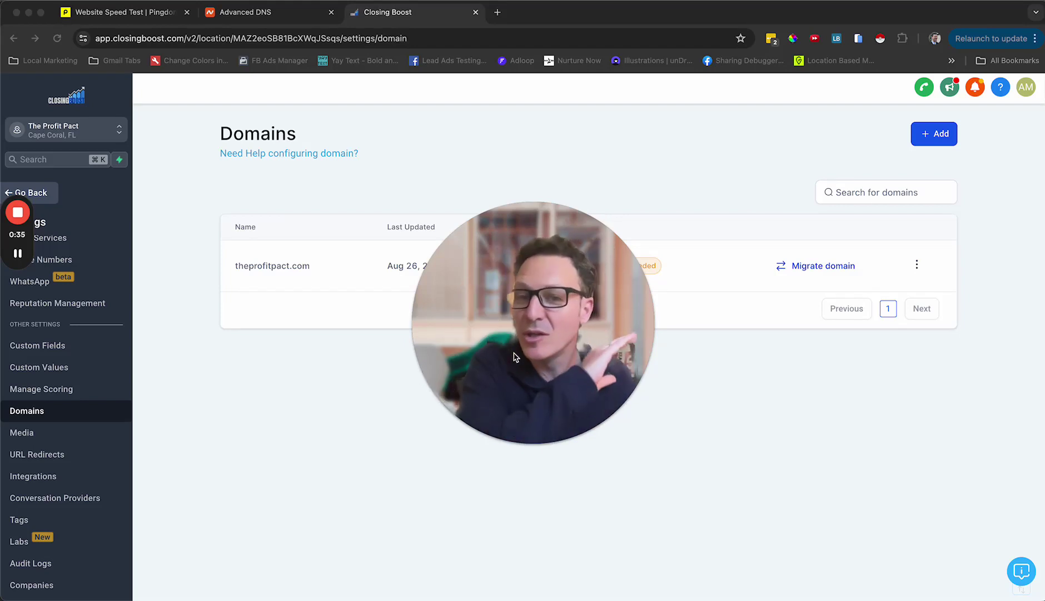
Step: Review the earlier Pingdom results for theprofitpact.com, including its performance suggestions and 22.10 s load time
{"action": "left_click_drag", "start_coordinate": [514, 357], "coordinate": [161, 471]}
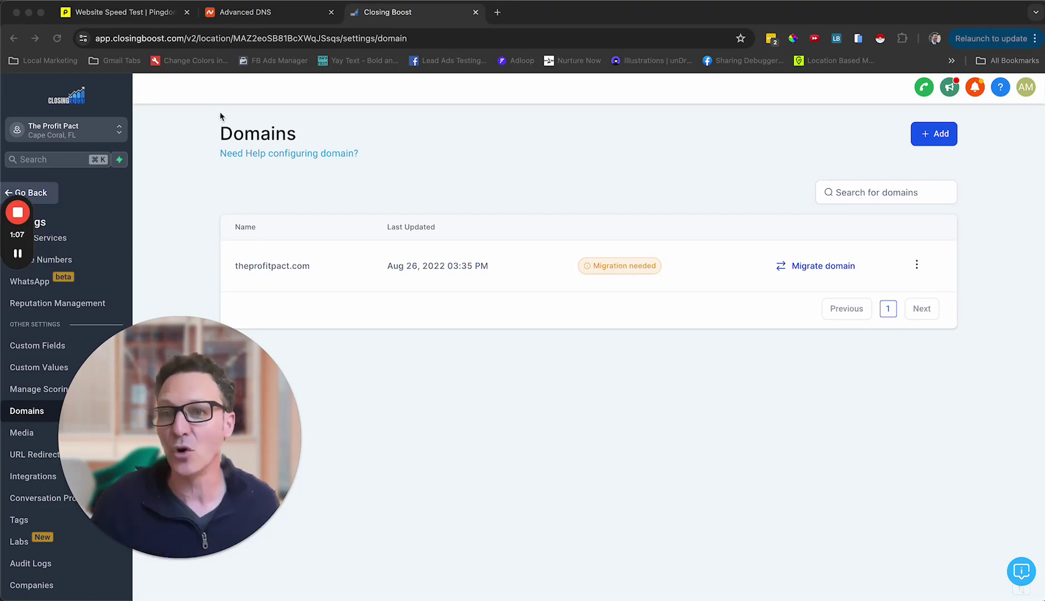
{"action": "left_click", "coordinate": [134, 18]}
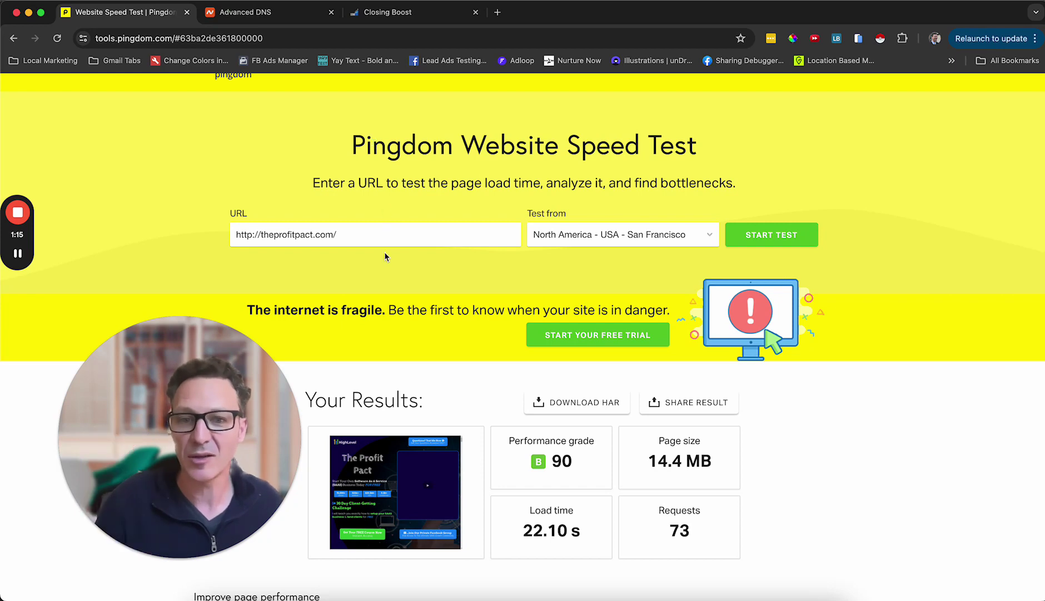
{"action": "scroll", "coordinate": [418, 330], "scroll_direction": "down", "scroll_amount": 10}
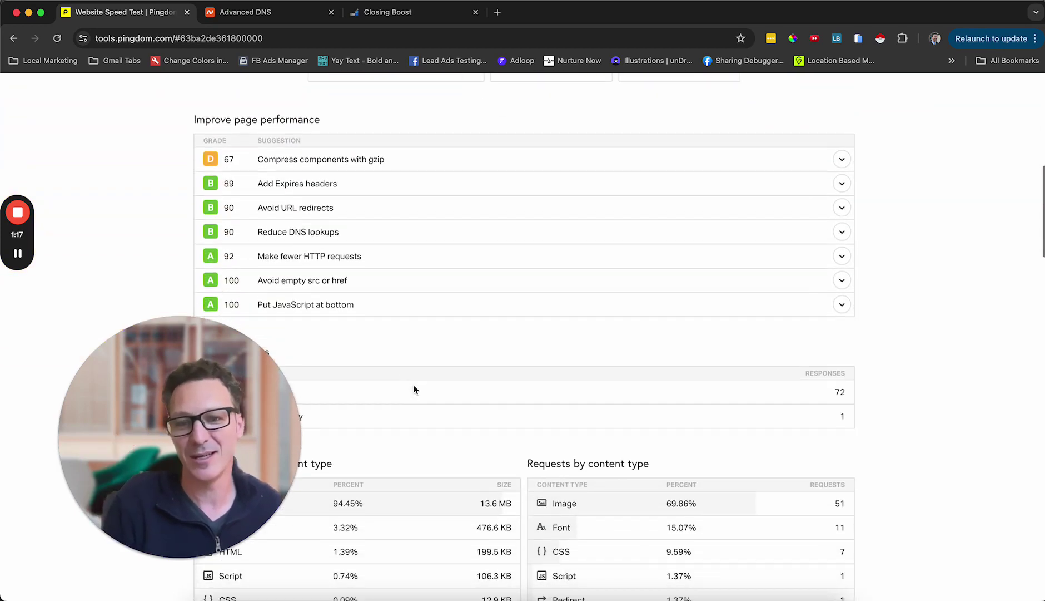
{"action": "scroll", "coordinate": [415, 392], "scroll_direction": "up", "scroll_amount": 8}
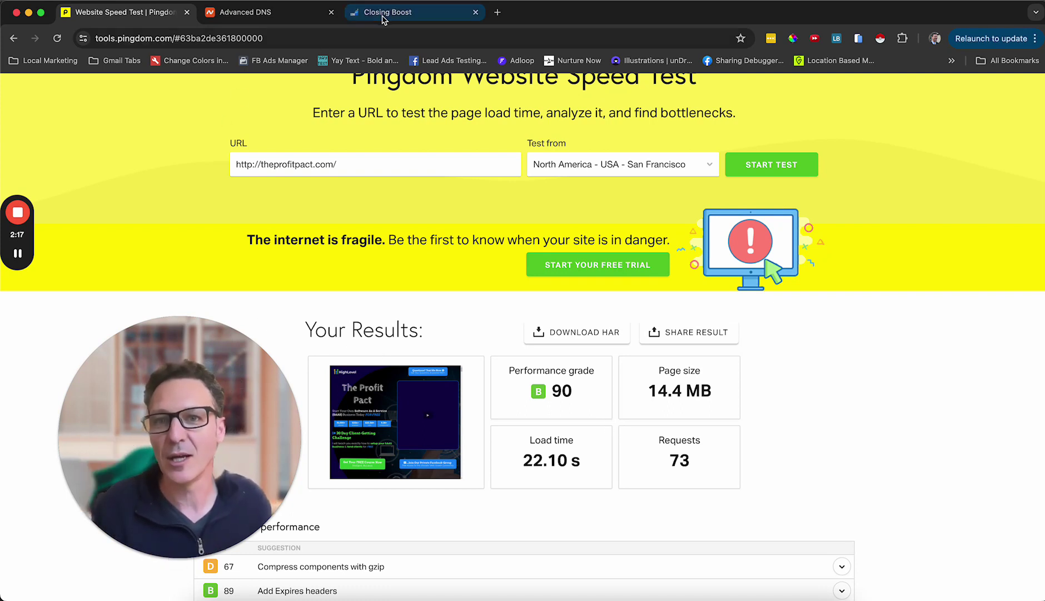
{"action": "left_click", "coordinate": [389, 12]}
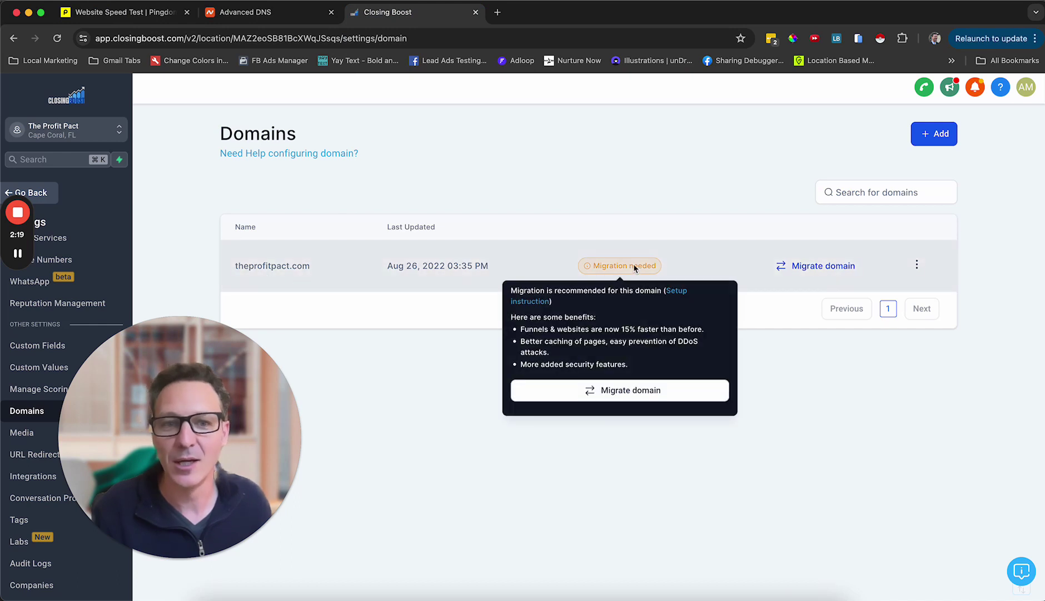
Step: Show the migration benefits popup on theprofitpact.com's Migration needed badge
{"action": "mouse_move", "coordinate": [618, 267]}
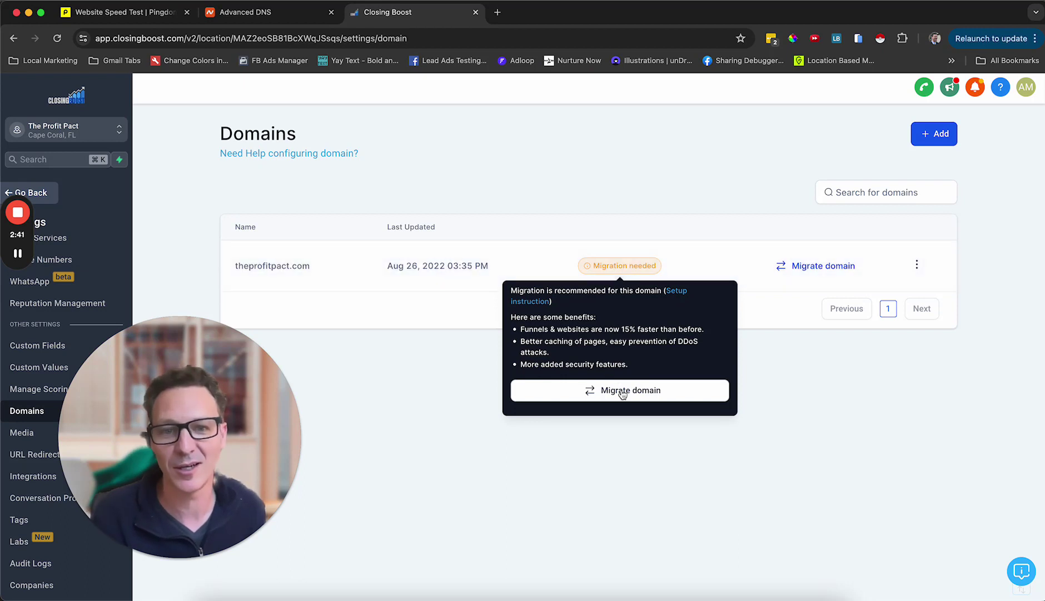
Step: Start migrating theprofitpact.com and copy the A record's required value 162.159.140 for host @
{"action": "left_click", "coordinate": [817, 268]}
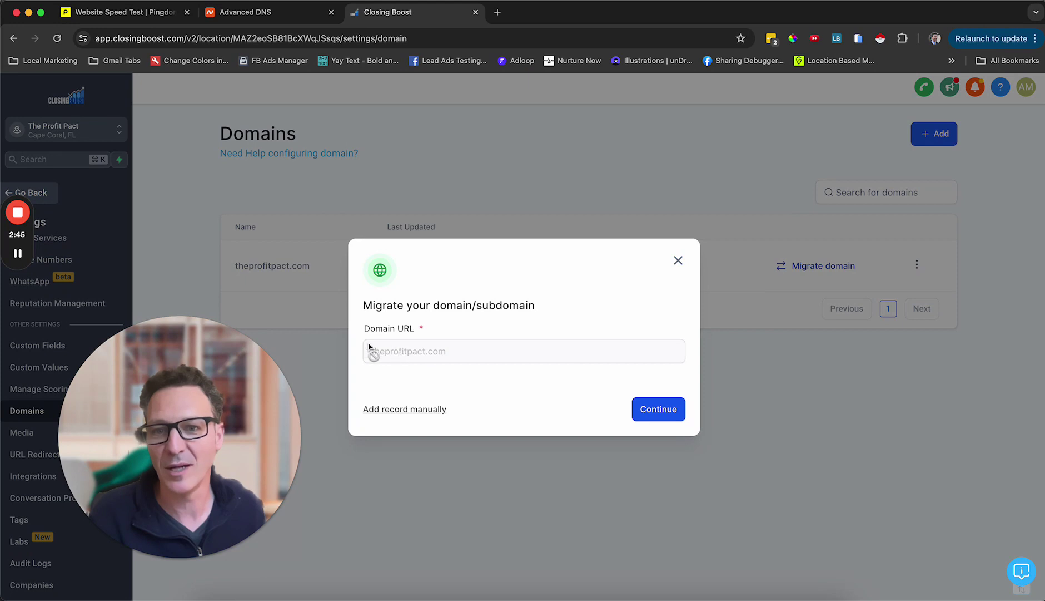
{"action": "left_click", "coordinate": [659, 409]}
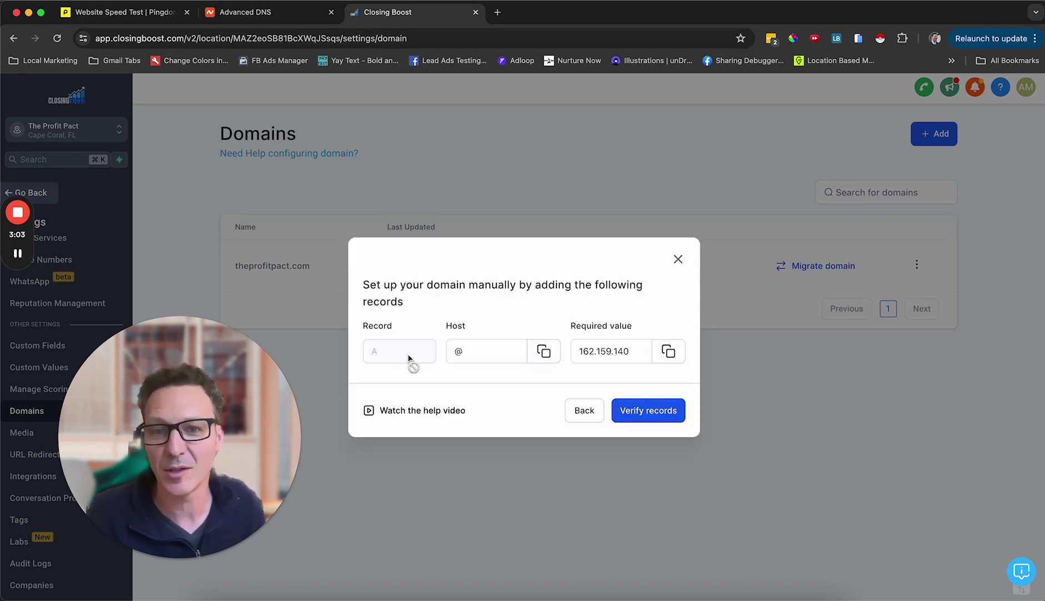
{"action": "left_click", "coordinate": [669, 351]}
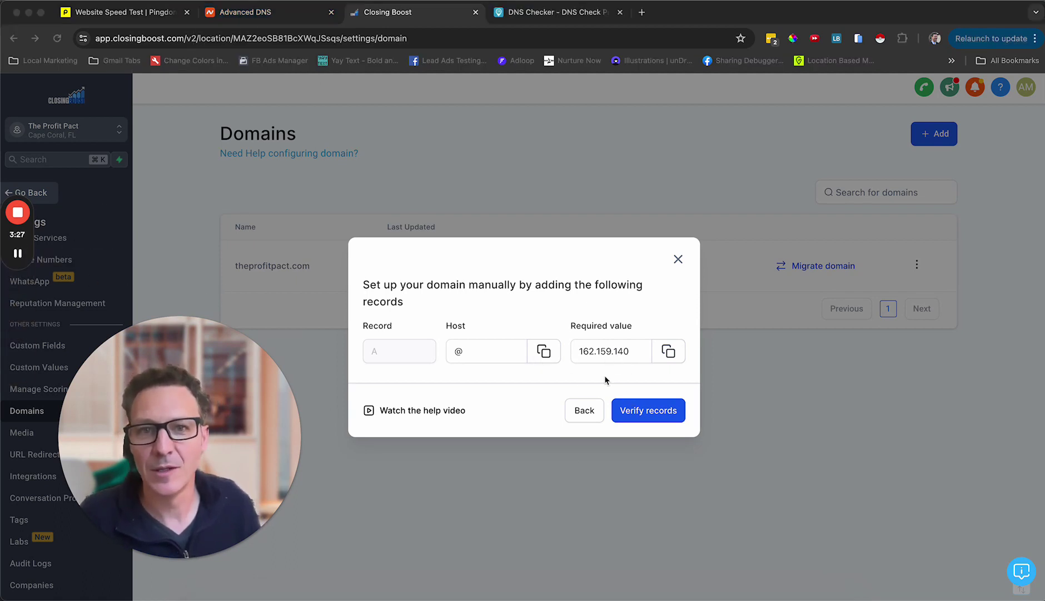
Step: Rerun the DNS Checker A-record lookup for theprofitpact.com and scan the per-server results
{"action": "left_click", "coordinate": [537, 12]}
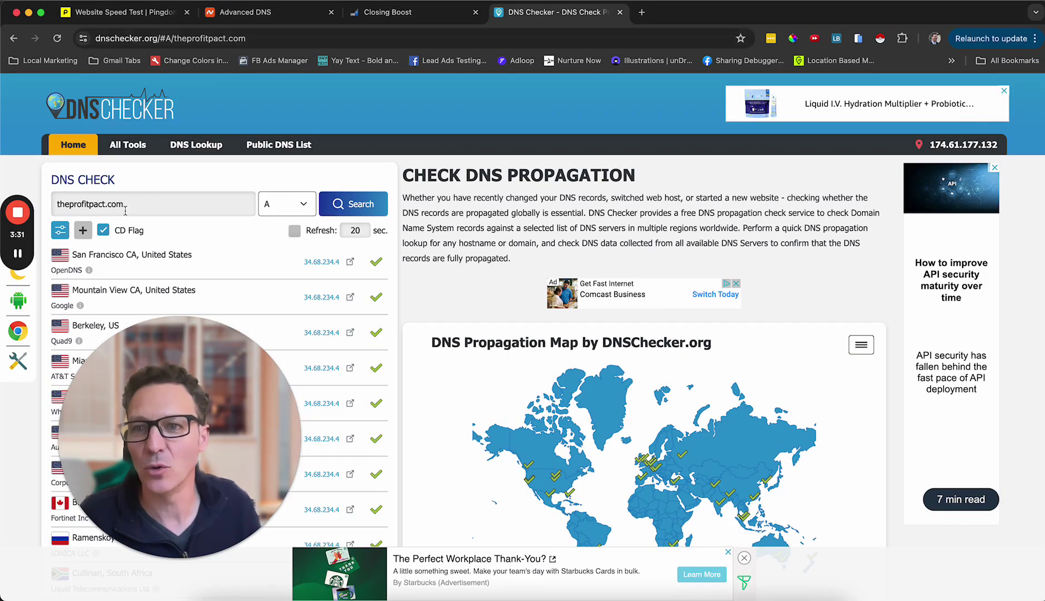
{"action": "left_click", "coordinate": [362, 205]}
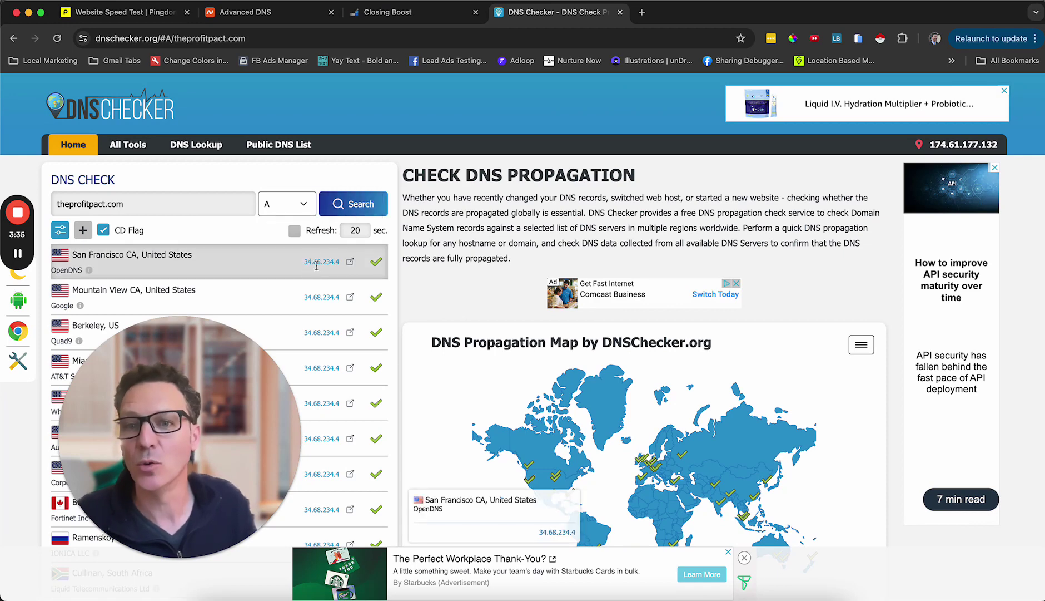
{"action": "scroll", "coordinate": [369, 355], "scroll_direction": "down", "scroll_amount": 3}
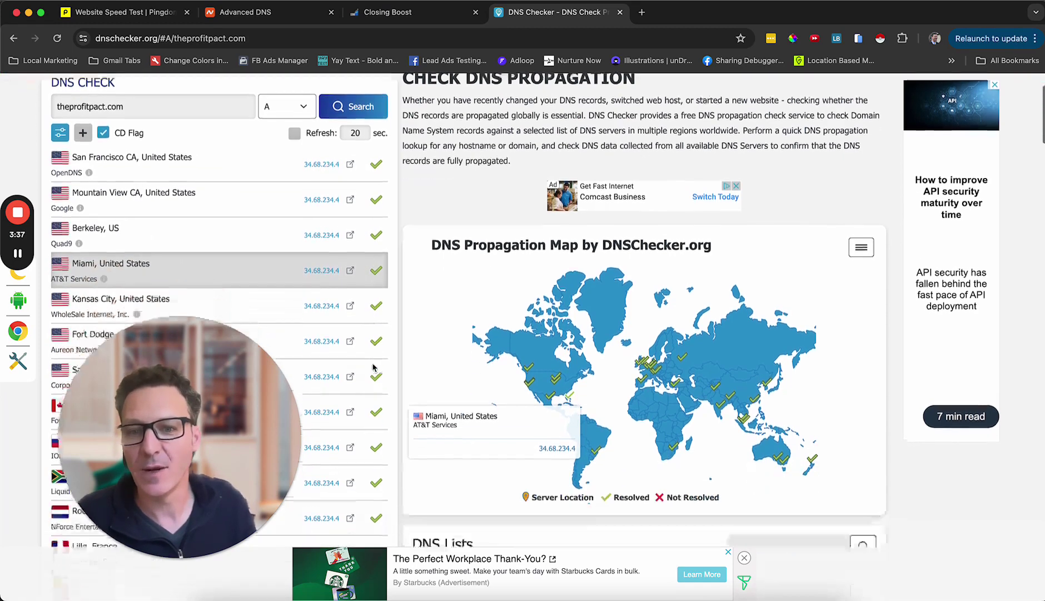
{"action": "scroll", "coordinate": [372, 367], "scroll_direction": "down", "scroll_amount": 2}
{"action": "scroll", "coordinate": [370, 333], "scroll_direction": "up", "scroll_amount": 5}
{"action": "left_click", "coordinate": [364, 204]}
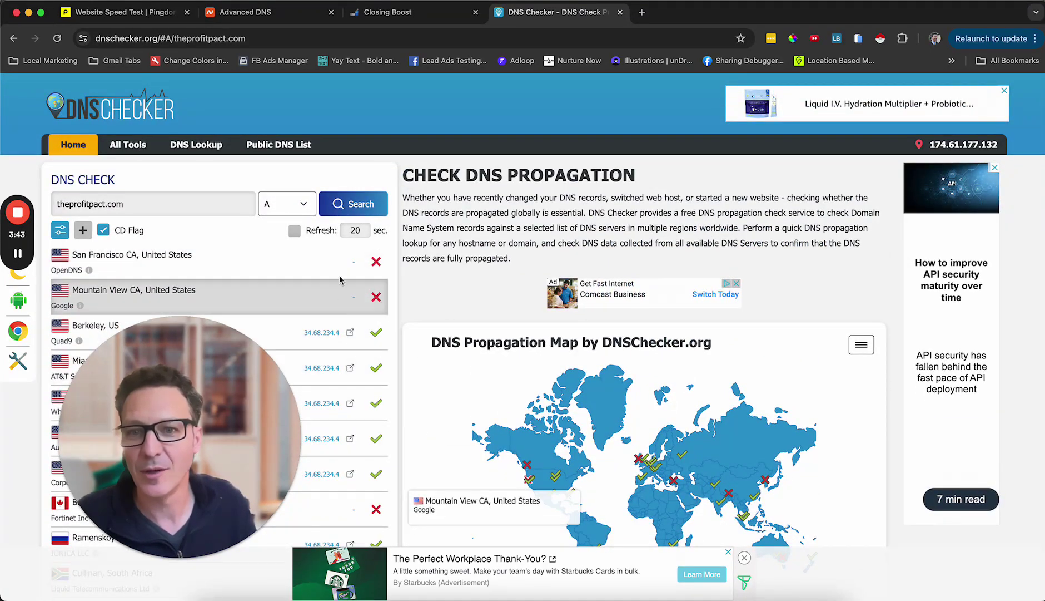
{"action": "scroll", "coordinate": [339, 340], "scroll_direction": "down", "scroll_amount": 5}
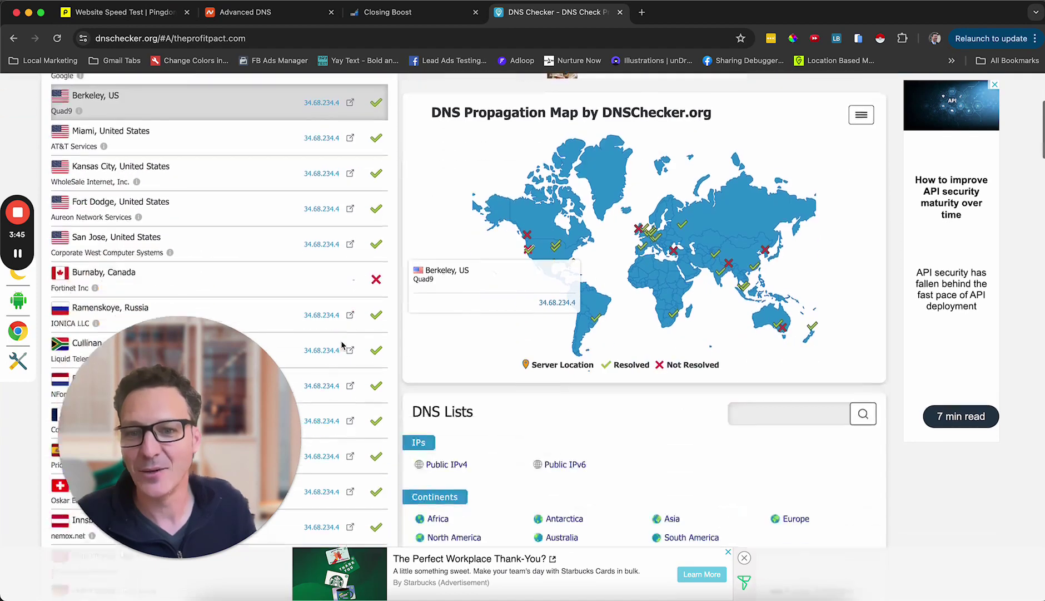
{"action": "scroll", "coordinate": [342, 345], "scroll_direction": "down", "scroll_amount": 3}
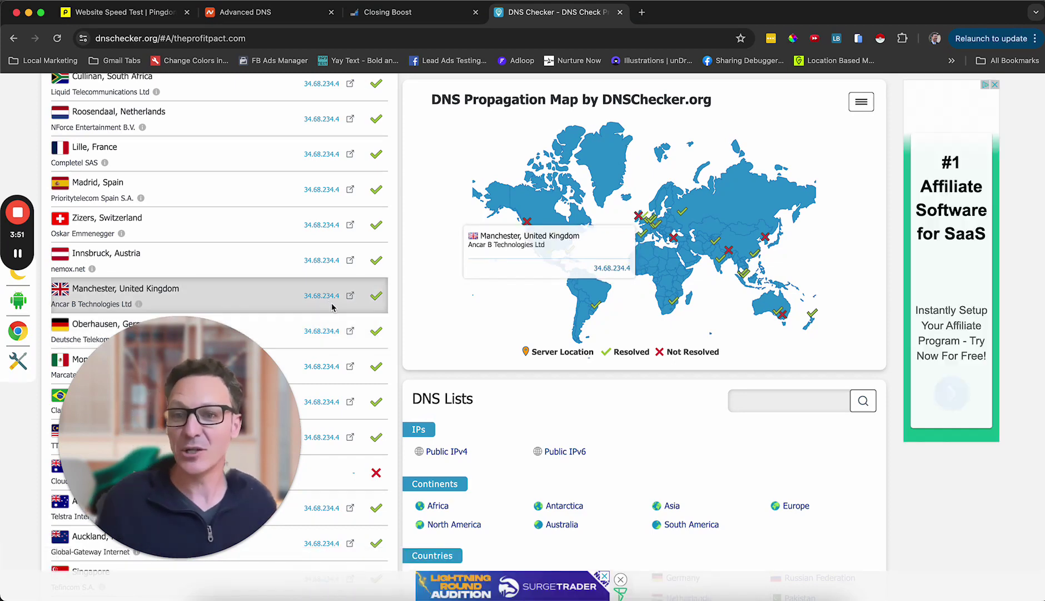
{"action": "left_click", "coordinate": [119, 16]}
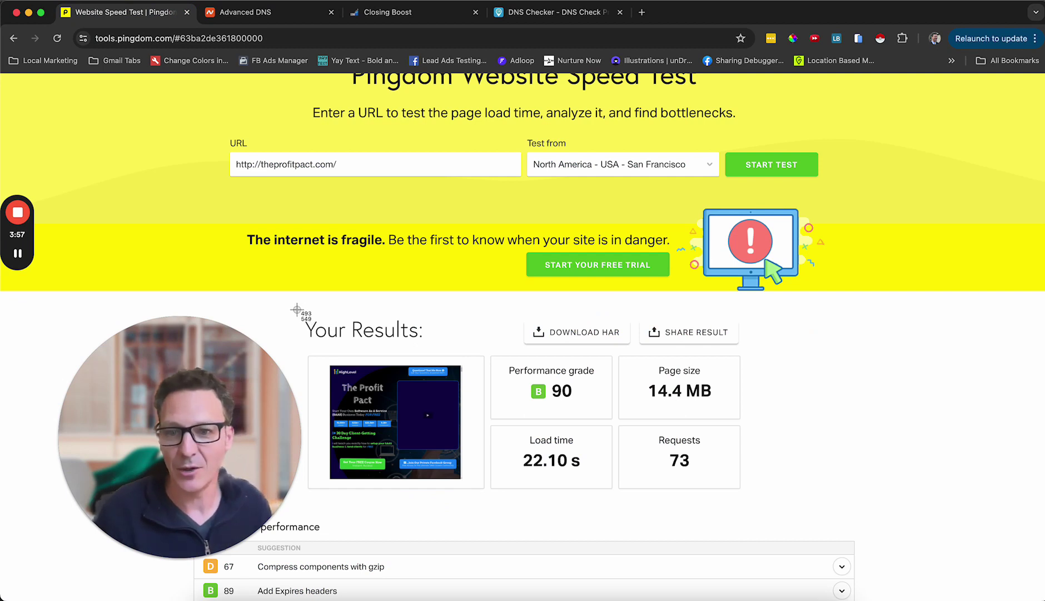
{"action": "left_click_drag", "start_coordinate": [297, 309], "coordinate": [754, 502]}
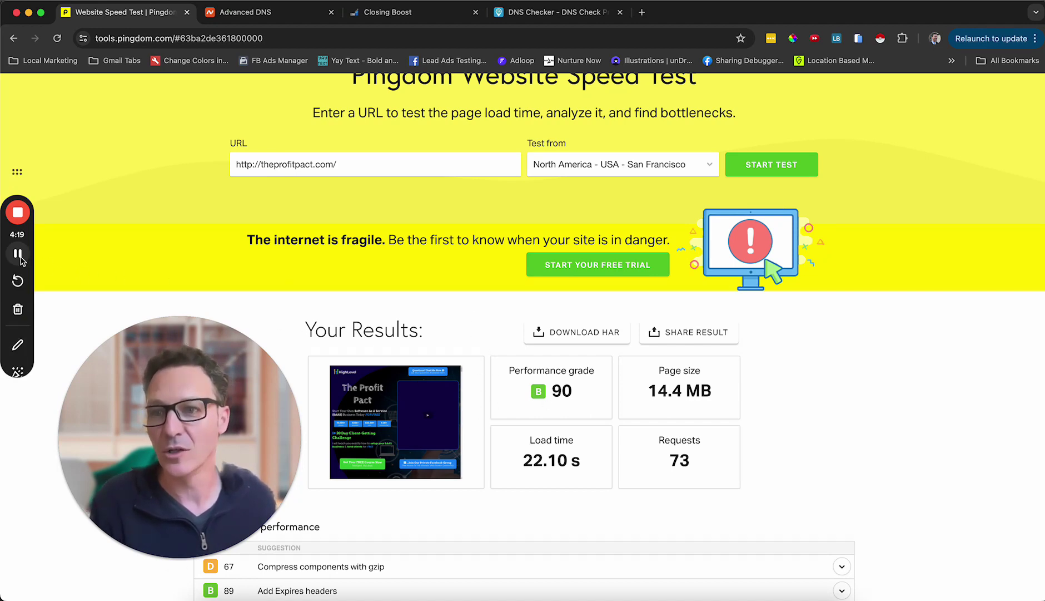
{"action": "key", "text": "super+4"}
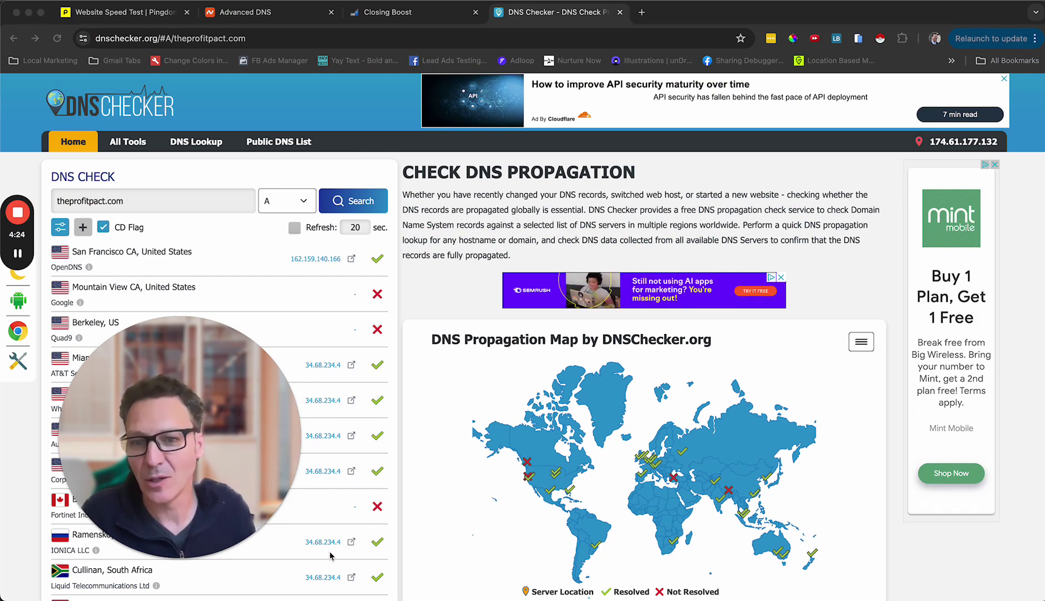
Step: Recheck theprofitpact.com's A-record propagation, confirming nearly all worldwide locations now resolve
{"action": "scroll", "coordinate": [330, 555], "scroll_direction": "down", "scroll_amount": 8}
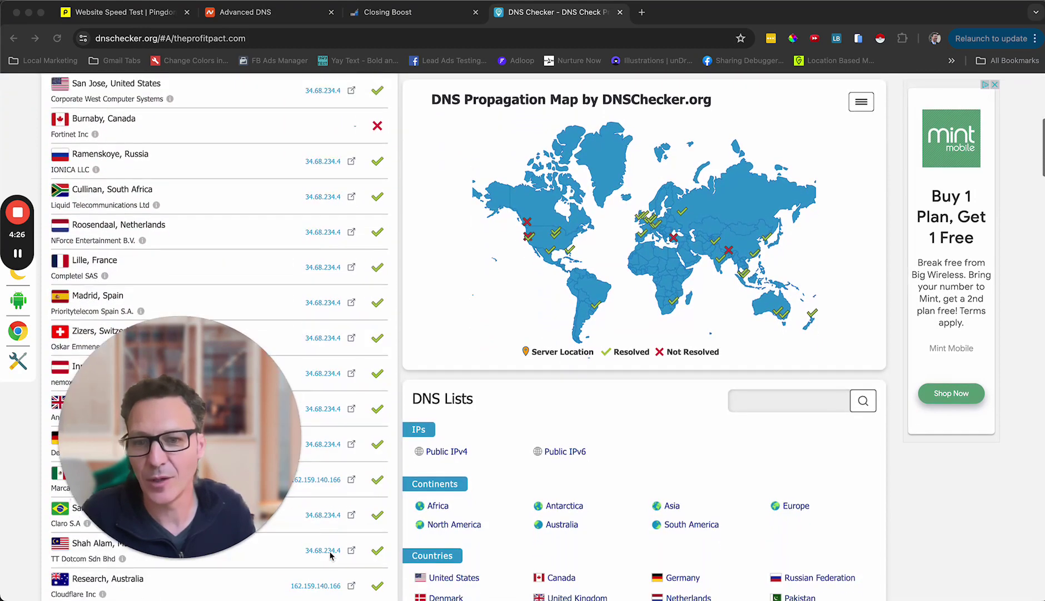
{"action": "scroll", "coordinate": [330, 555], "scroll_direction": "up", "scroll_amount": 2}
{"action": "left_click_drag", "start_coordinate": [230, 465], "coordinate": [706, 293]}
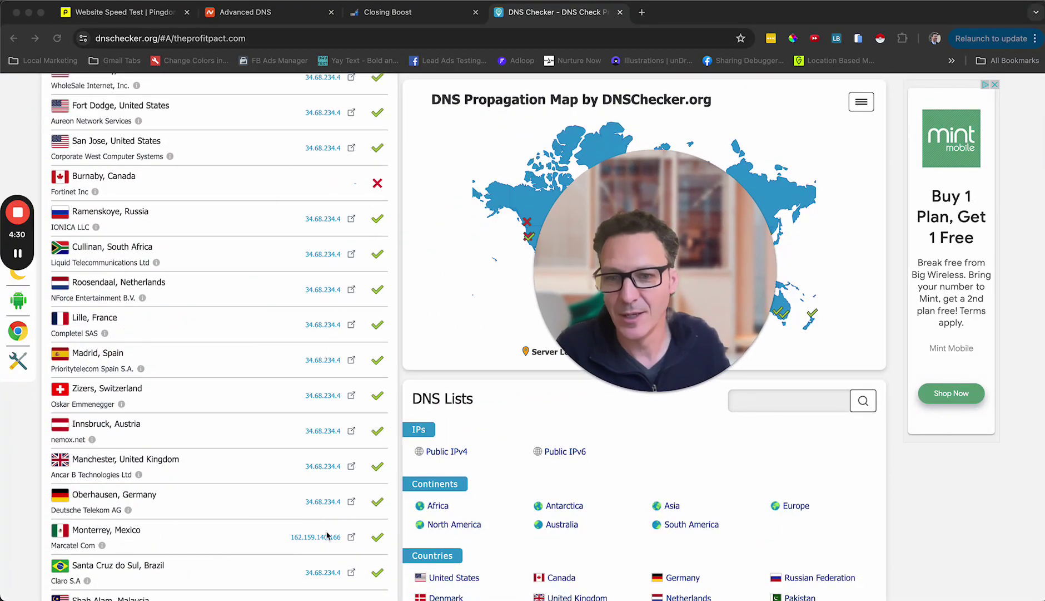
{"action": "scroll", "coordinate": [327, 535], "scroll_direction": "up", "scroll_amount": 10}
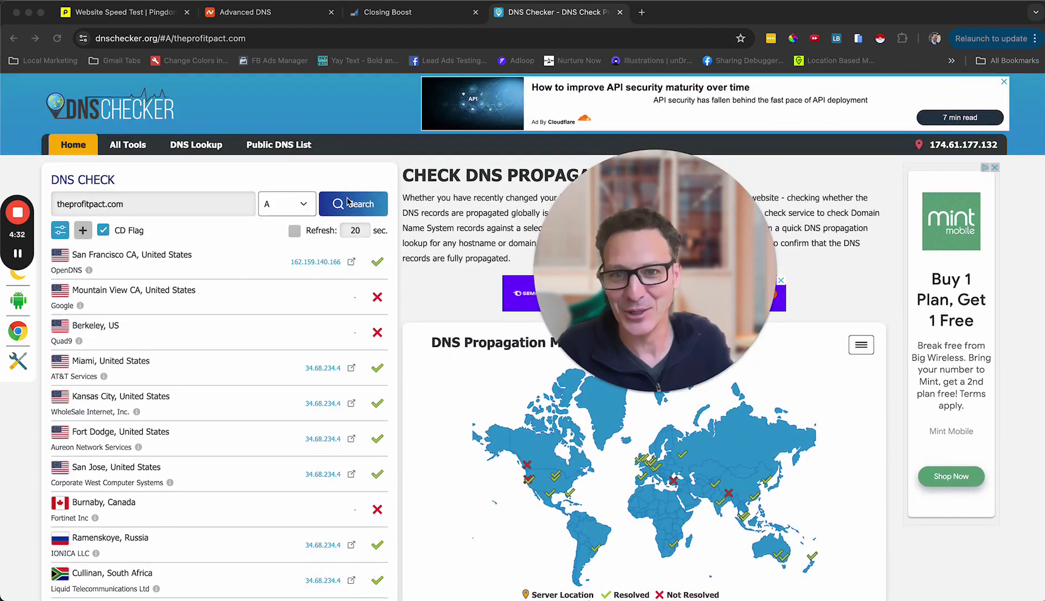
{"action": "left_click", "coordinate": [348, 205]}
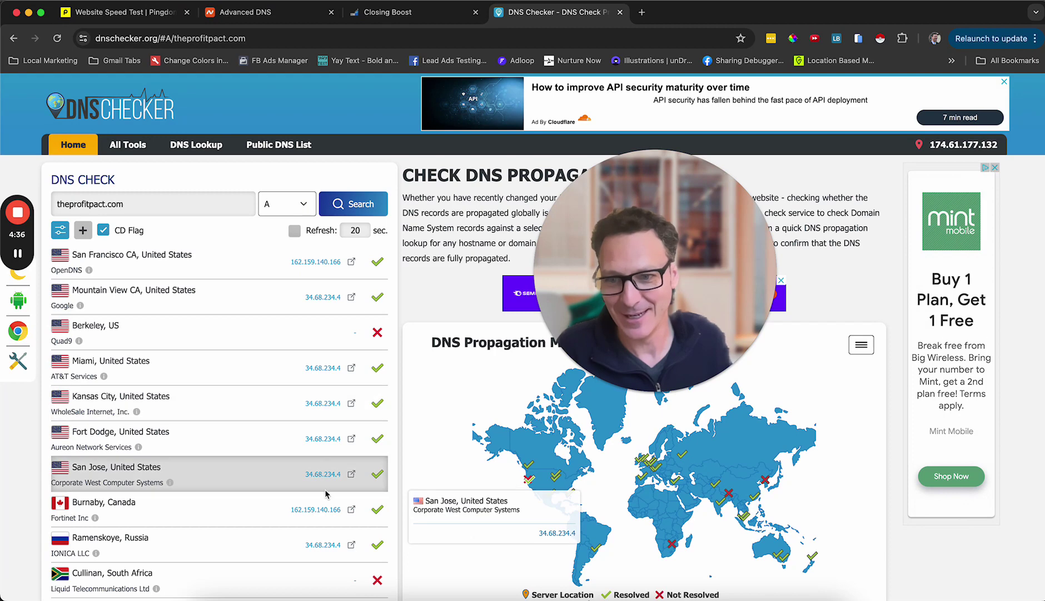
{"action": "scroll", "coordinate": [320, 495], "scroll_direction": "down", "scroll_amount": 4}
{"action": "scroll", "coordinate": [325, 488], "scroll_direction": "up", "scroll_amount": 2}
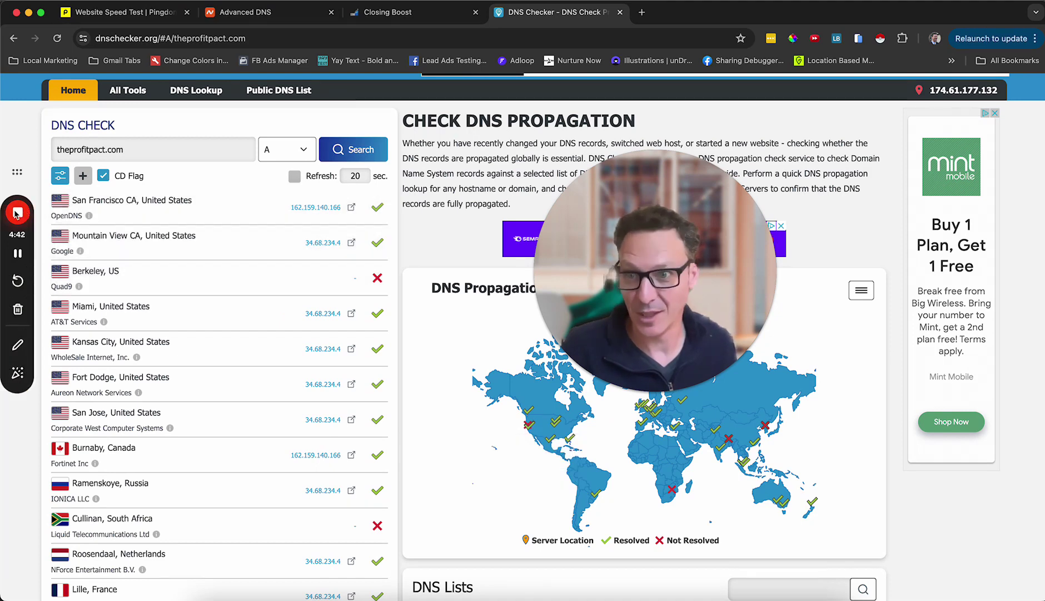
{"action": "mouse_move", "coordinate": [17, 260]}
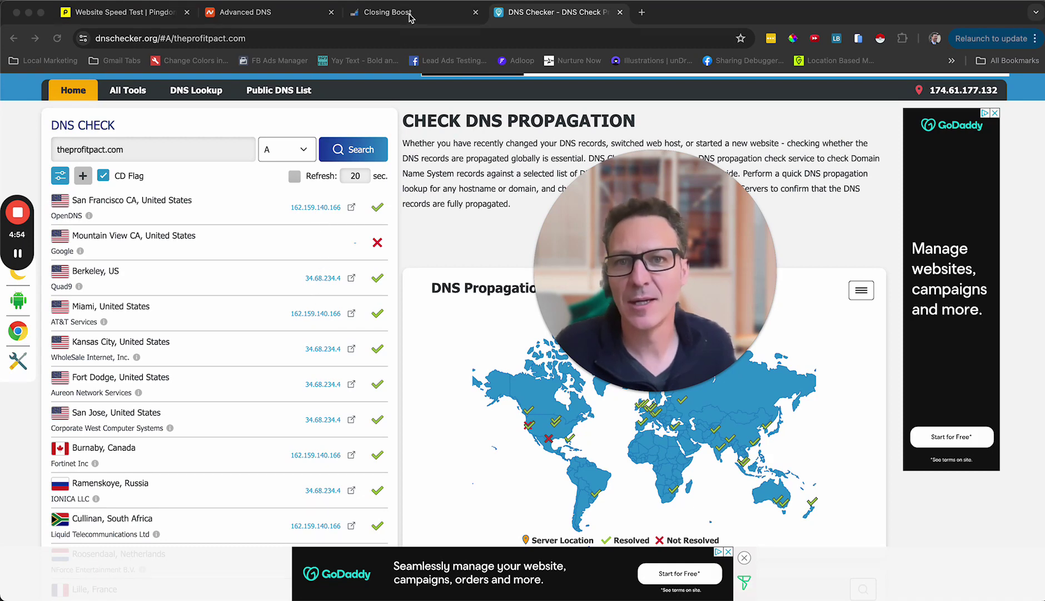
{"action": "left_click", "coordinate": [388, 11]}
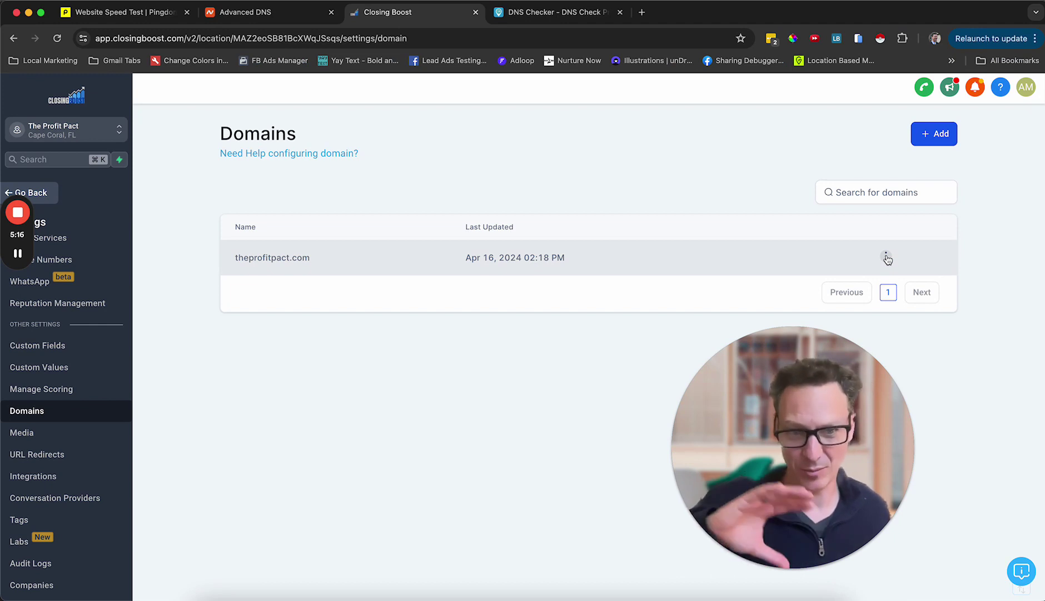
Step: Open theprofitpact.com's Edit Domain settings from the row menu and cancel without changes
{"action": "left_click", "coordinate": [887, 257]}
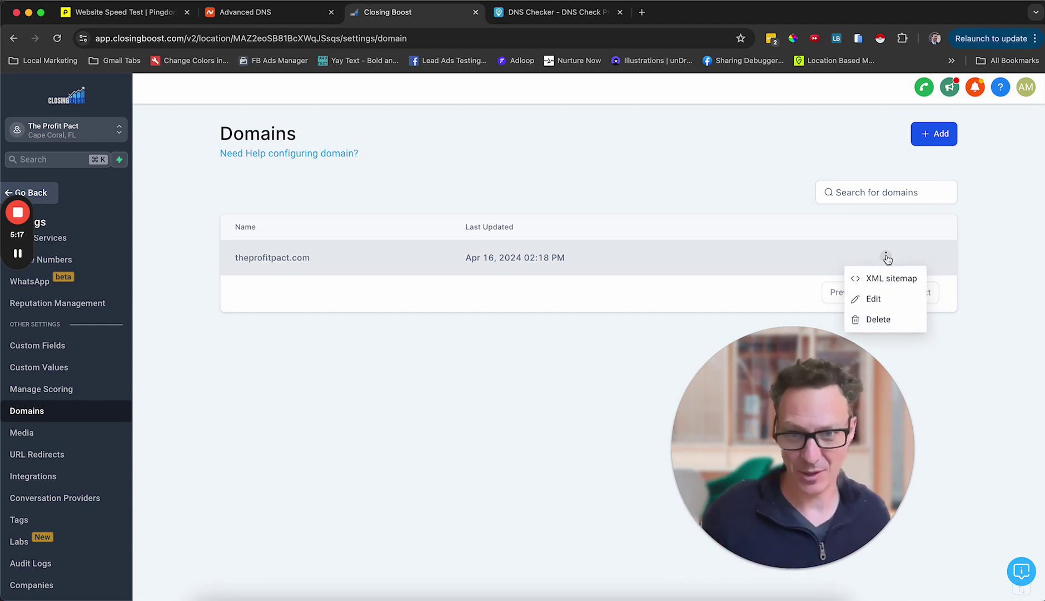
{"action": "left_click", "coordinate": [875, 299]}
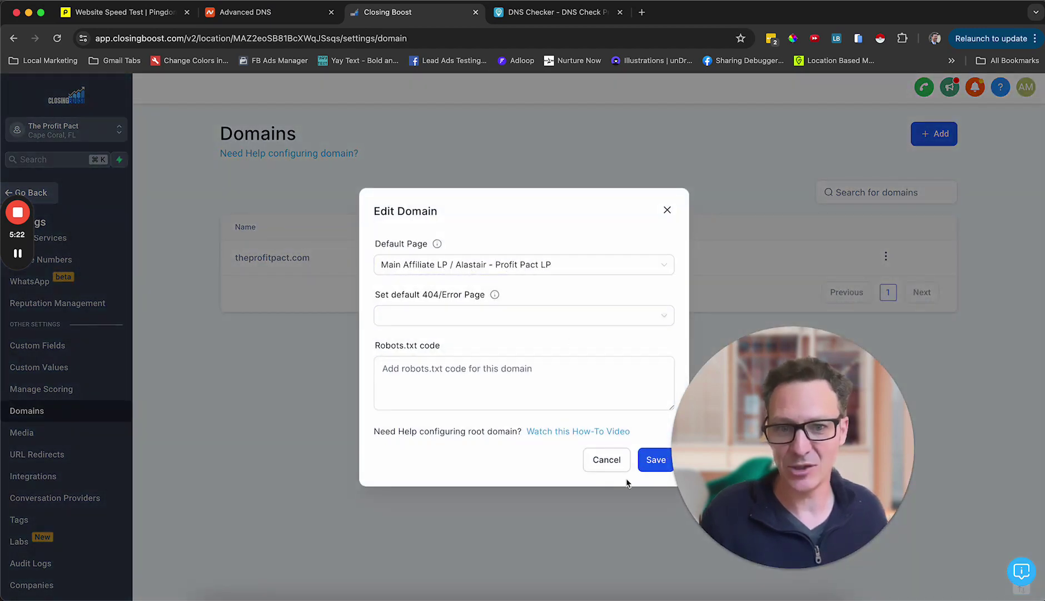
{"action": "left_click", "coordinate": [607, 460]}
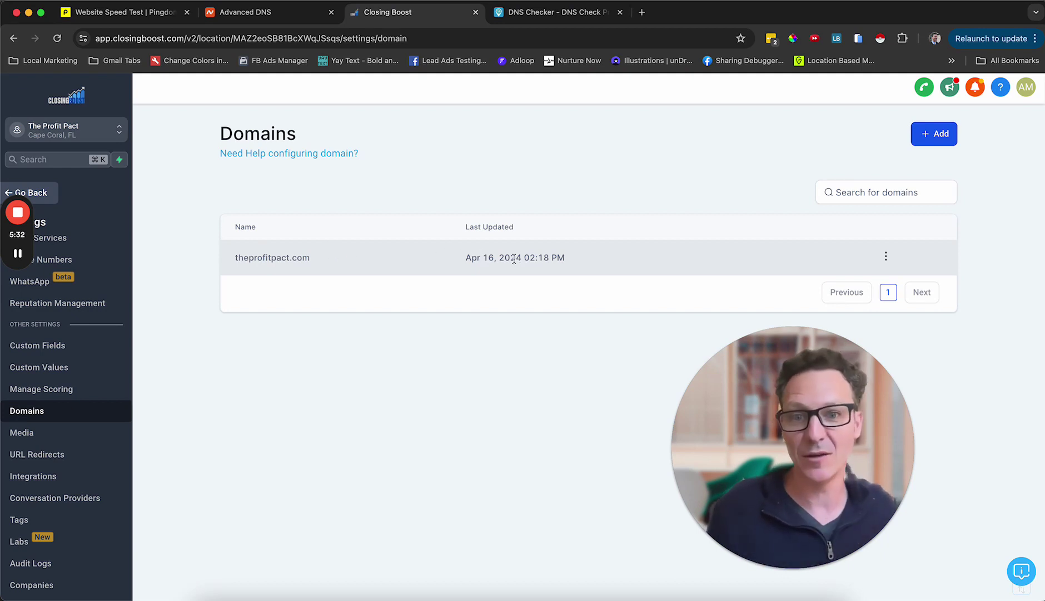
{"action": "left_click", "coordinate": [133, 17]}
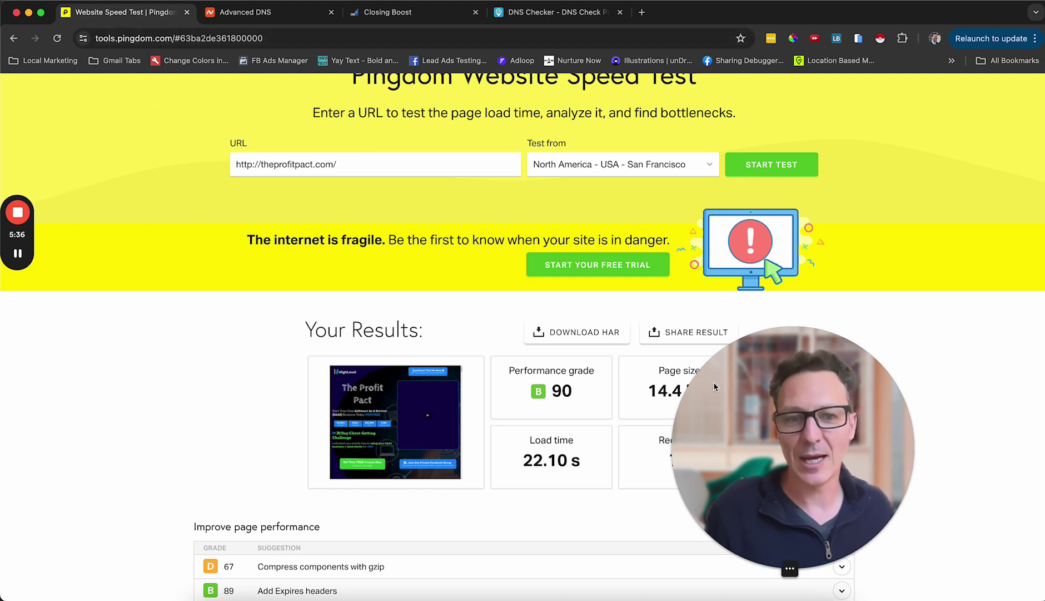
Step: Load tools.pingdom.com in a new browser tab
{"action": "left_click_drag", "start_coordinate": [714, 386], "coordinate": [834, 199]}
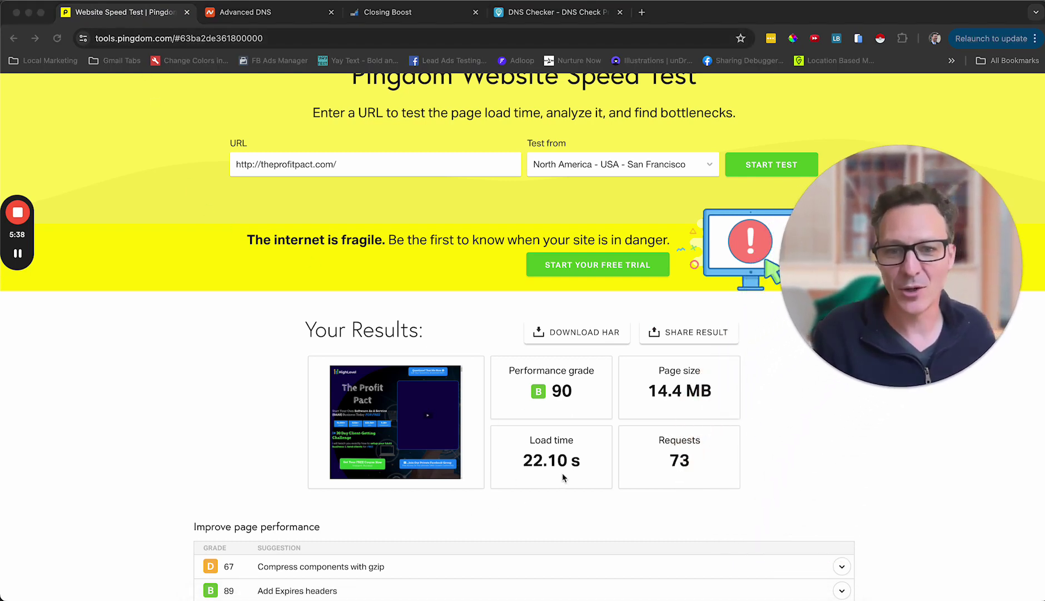
{"action": "left_click", "coordinate": [249, 39]}
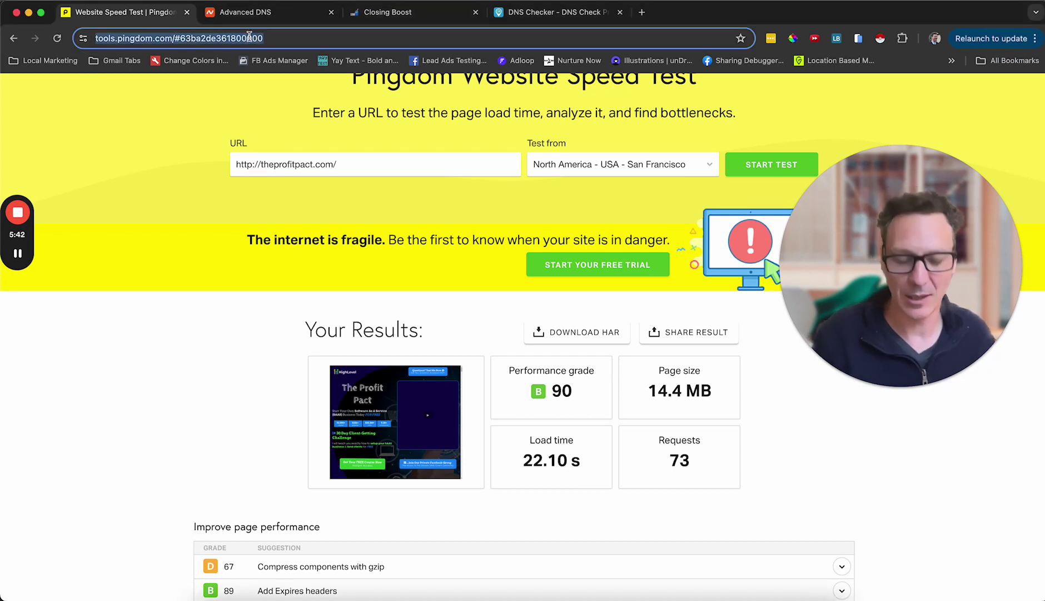
{"action": "key", "text": "cmd+t"}
{"action": "type", "text": "t"}
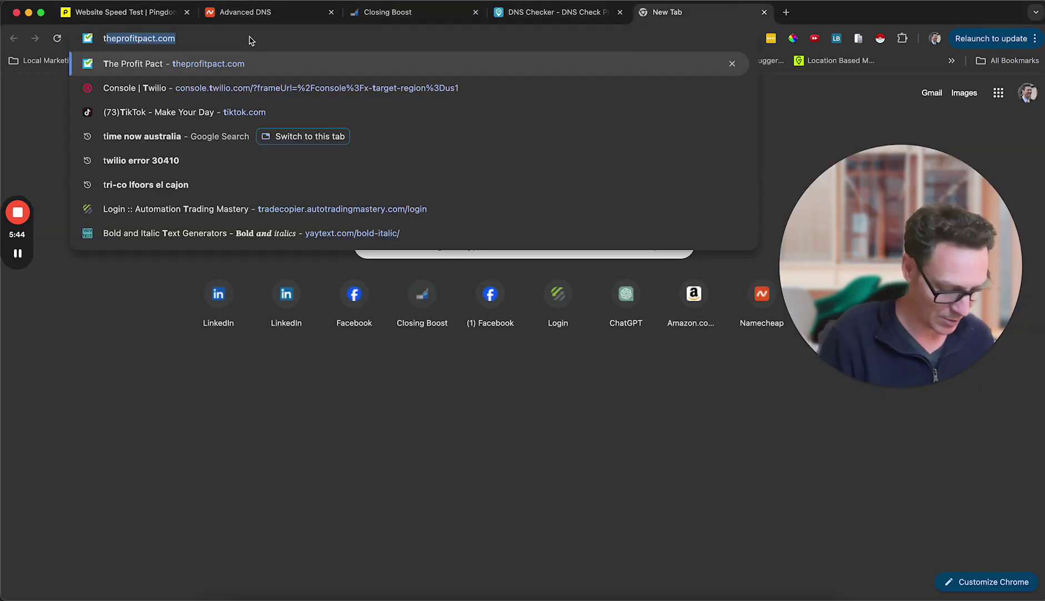
{"action": "type", "text": "ools.p"}
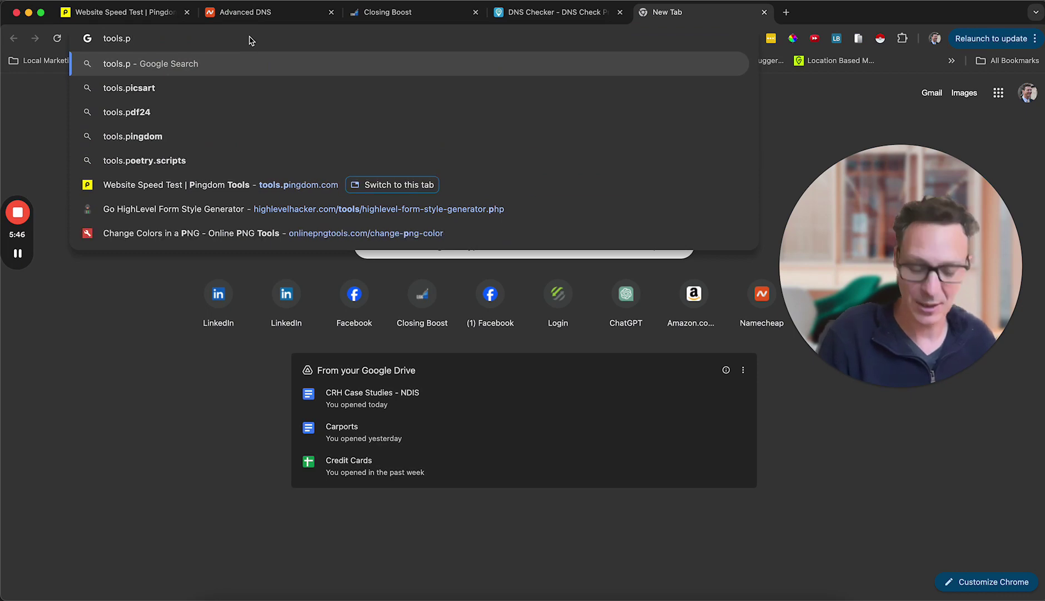
{"action": "type", "text": "ingdom.com"}
{"action": "key", "text": "Return"}
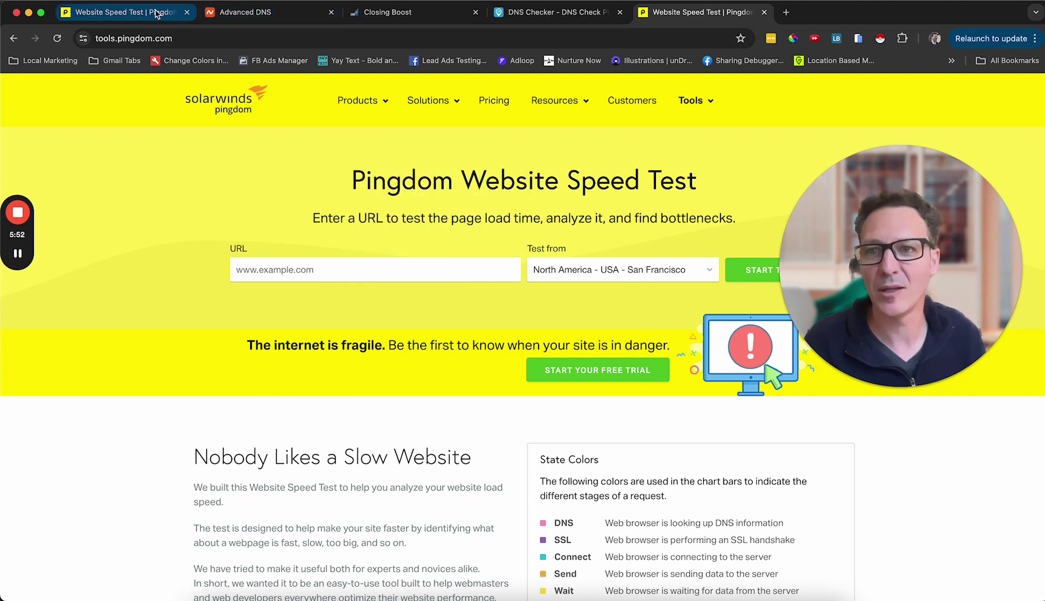
Step: Fill in theprofitpact.com as the site to test from the address suggestions
{"action": "left_click", "coordinate": [380, 271]}
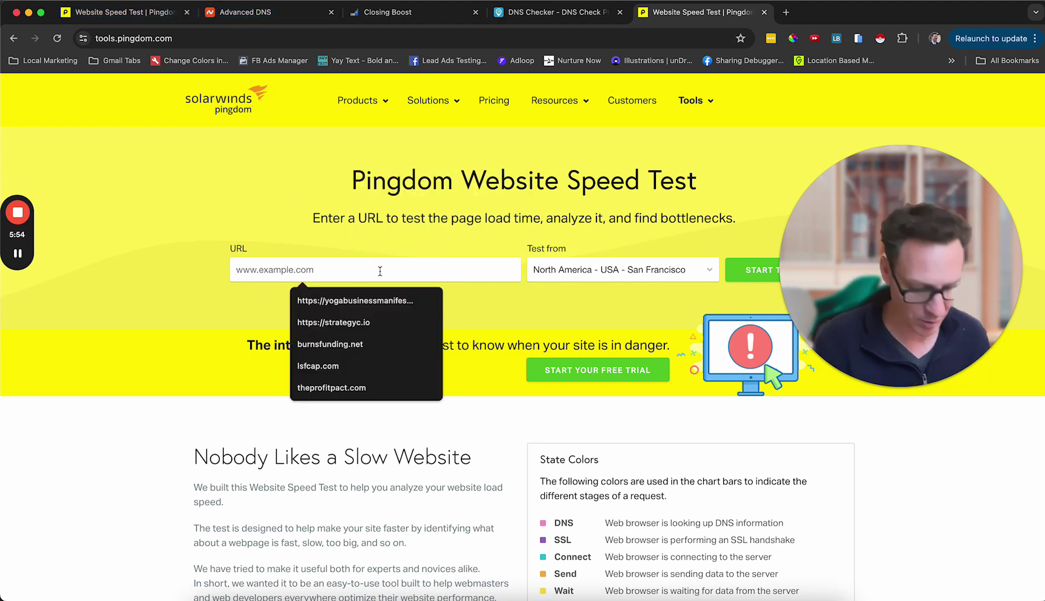
{"action": "type", "text": "tth"}
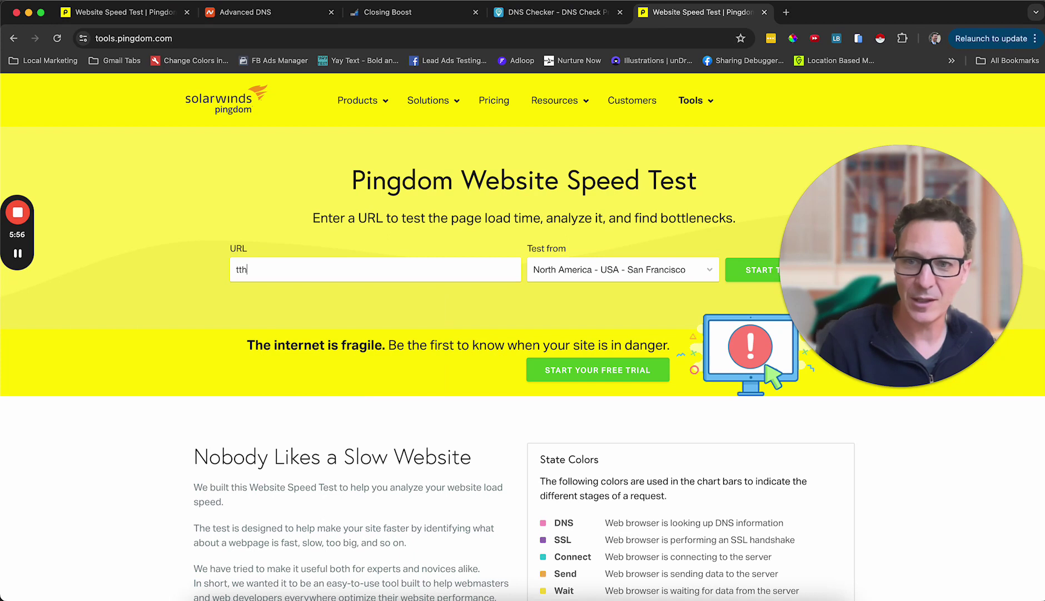
{"action": "key", "text": "BackSpace"}
{"action": "key", "text": "BackSpace"}
{"action": "key", "text": "BackSpace"}
{"action": "type", "text": "th"}
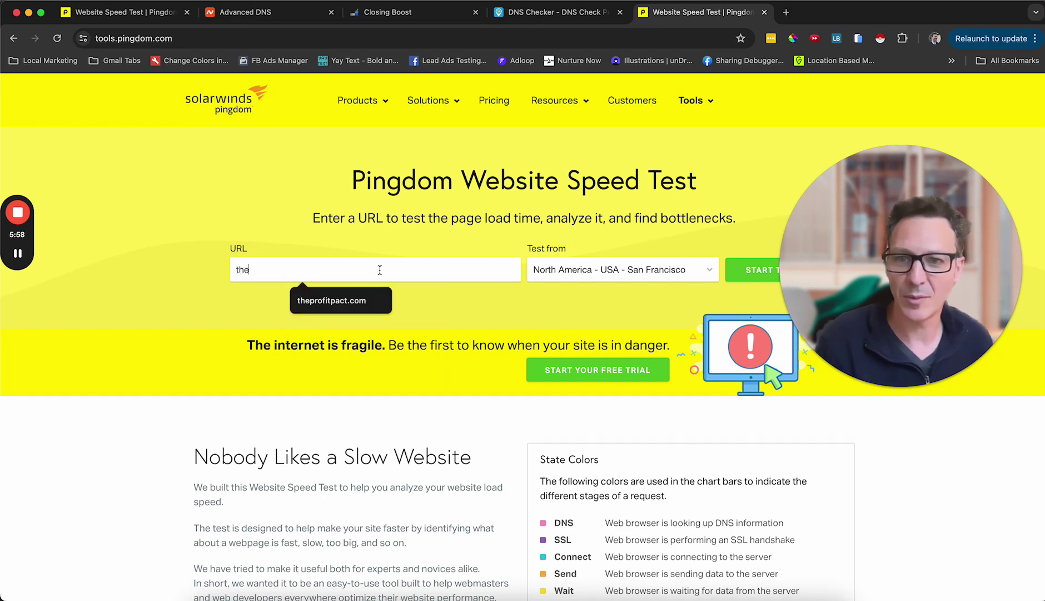
{"action": "type", "text": "e"}
{"action": "left_click", "coordinate": [311, 303]}
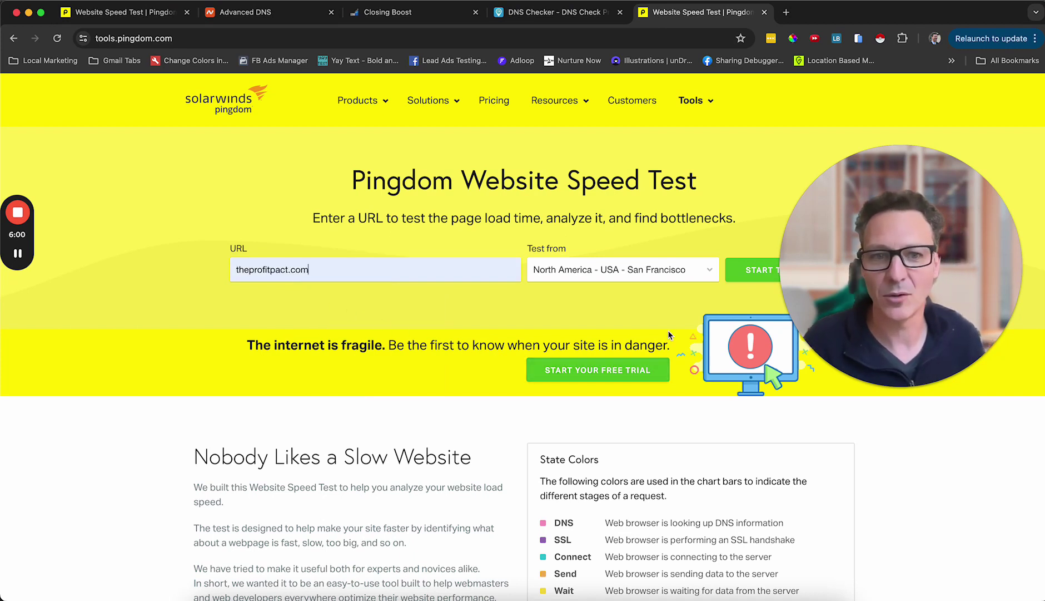
Step: Run the Pingdom test on theprofitpact.com, getting grade 88 and 1.76 s load, then revisit the 22.10 s result
{"action": "left_click", "coordinate": [748, 275]}
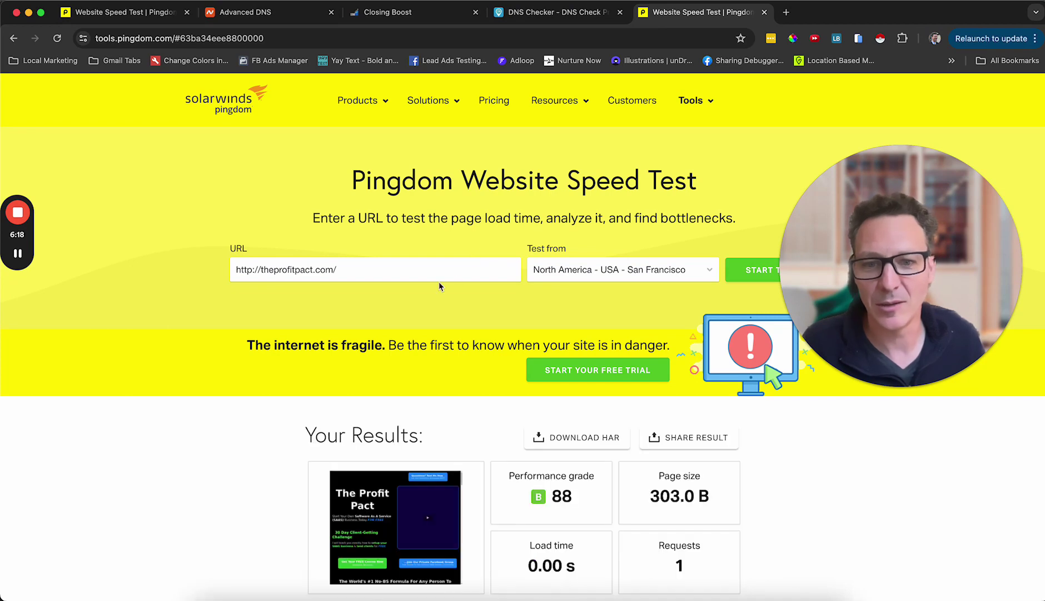
{"action": "scroll", "coordinate": [182, 334], "scroll_direction": "down", "scroll_amount": 3}
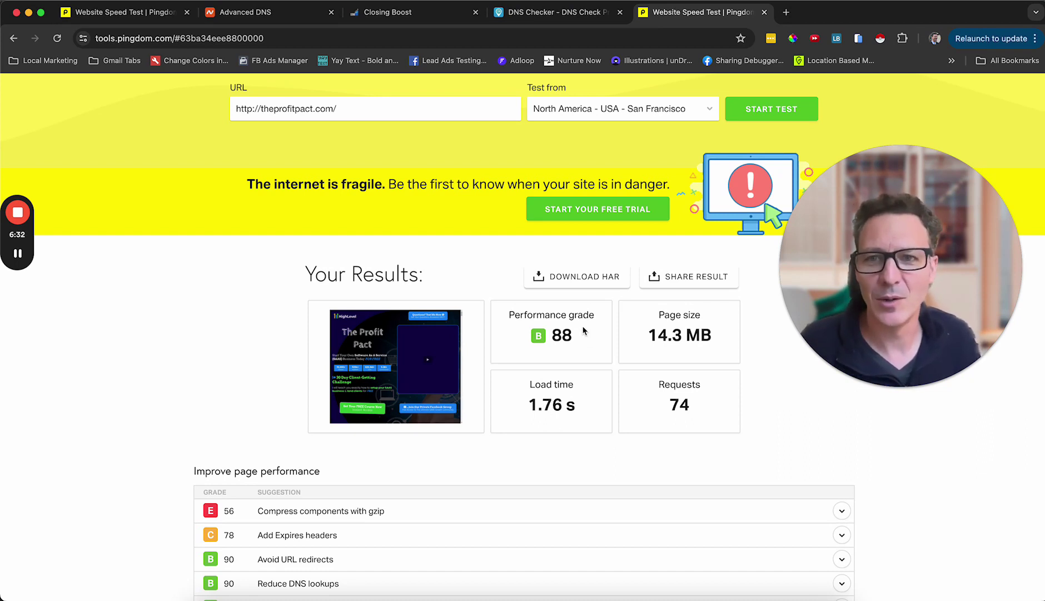
{"action": "left_click", "coordinate": [127, 13]}
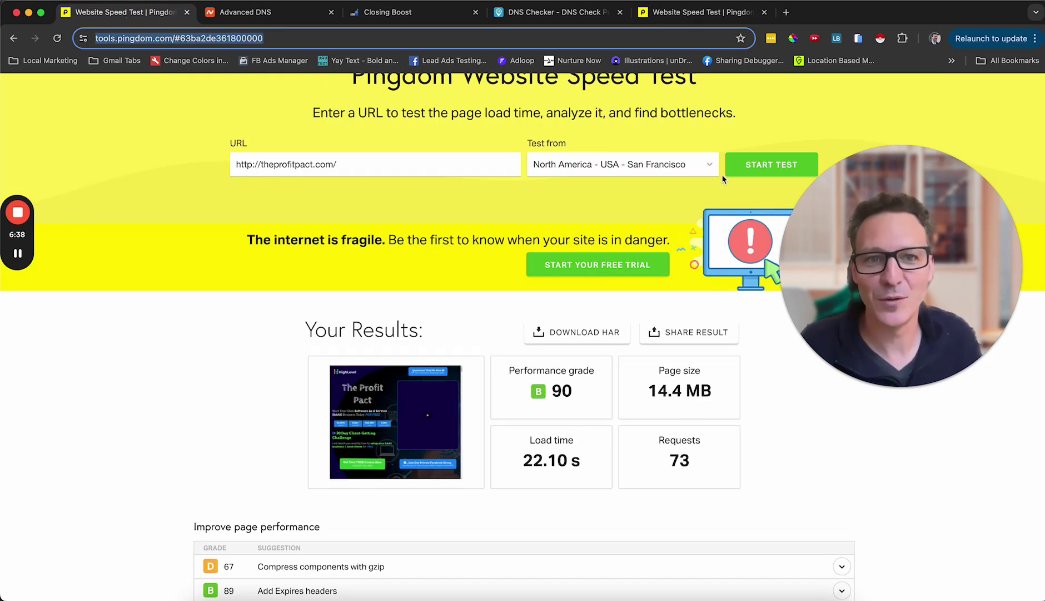
Step: Compare the 22.10 s and 1.76 s Pingdom results side by side, finishing on the 1.76 s retest
{"action": "left_click", "coordinate": [686, 24]}
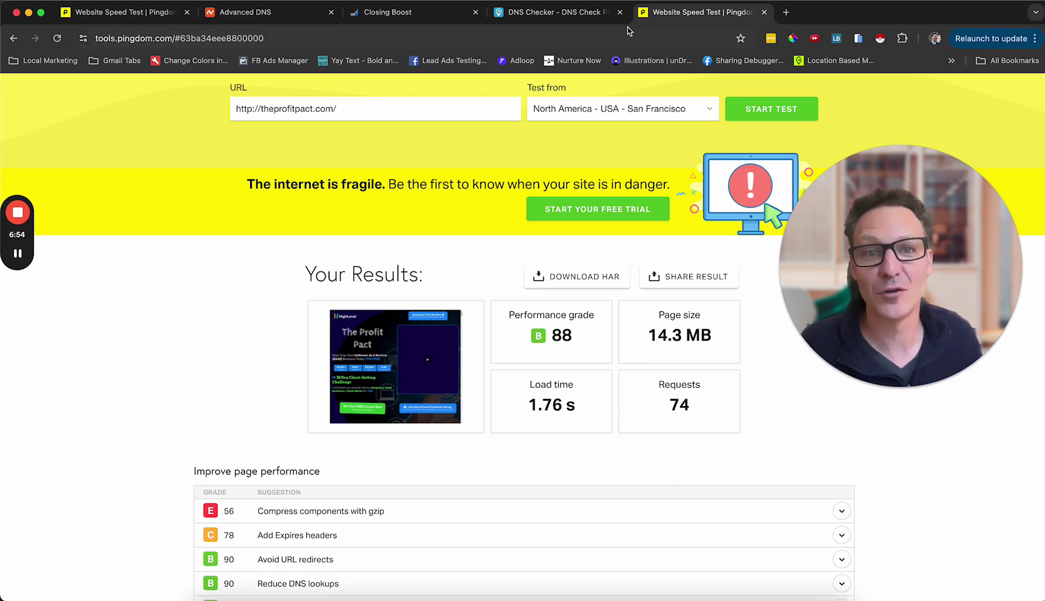
{"action": "left_click", "coordinate": [151, 16]}
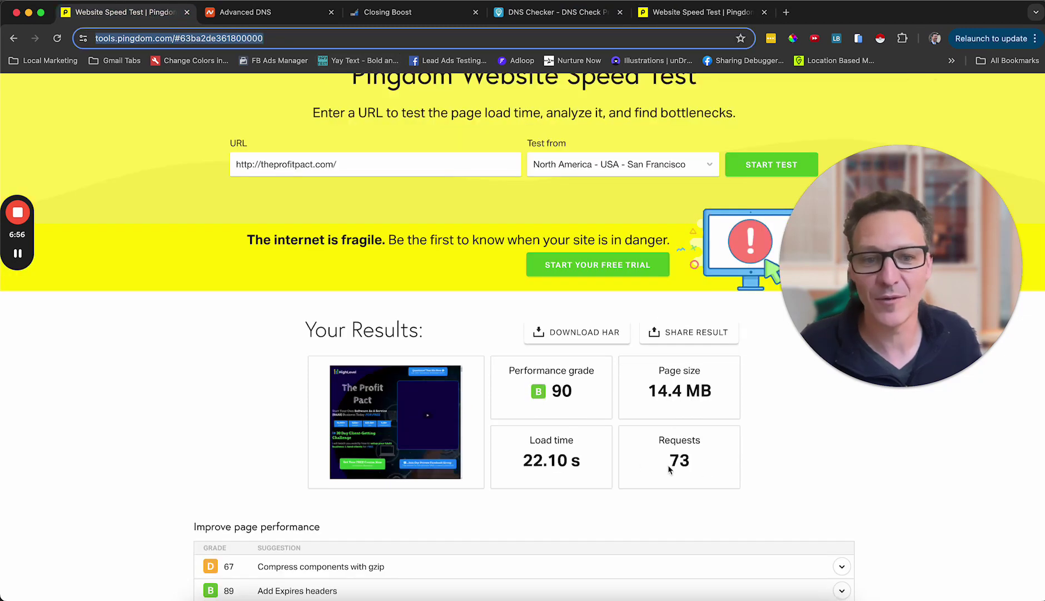
{"action": "left_click", "coordinate": [675, 15]}
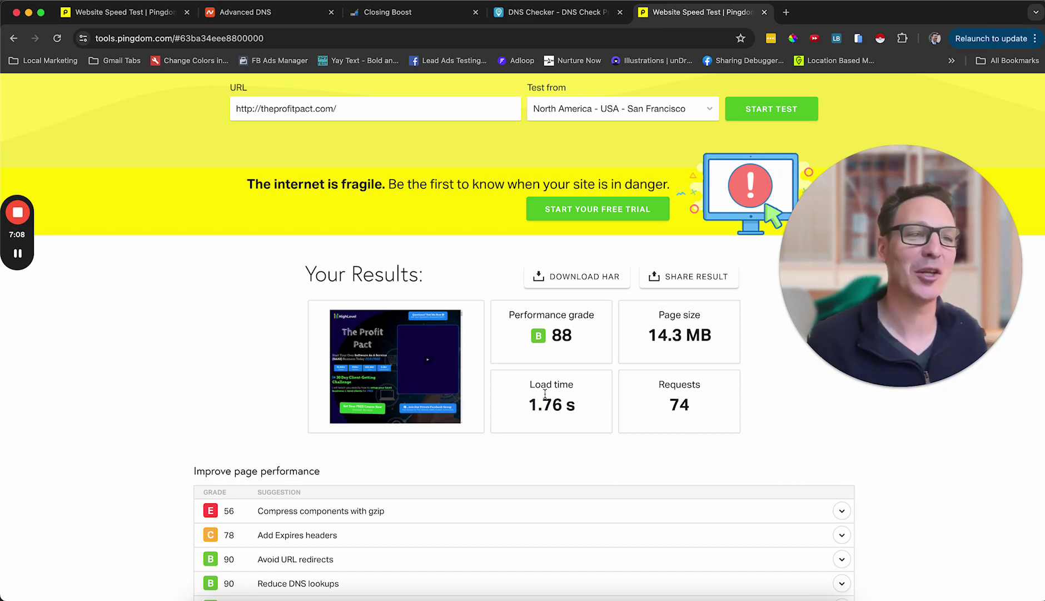
{"action": "left_click", "coordinate": [388, 11]}
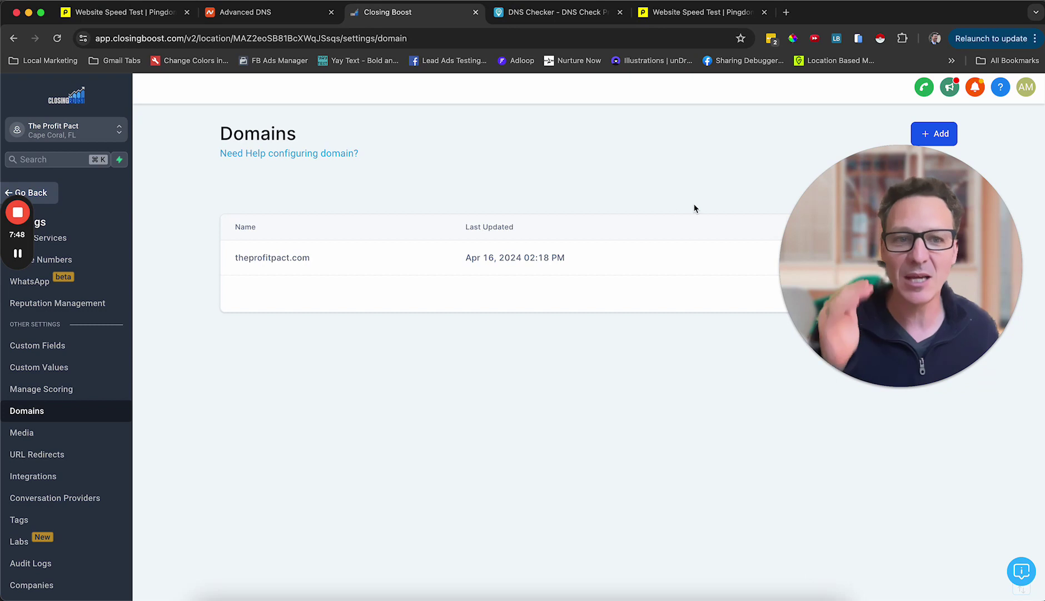
Step: Highlight the theprofitpact.com domain name, now listed without a migration flag
{"action": "left_click_drag", "start_coordinate": [820, 210], "coordinate": [577, 218]}
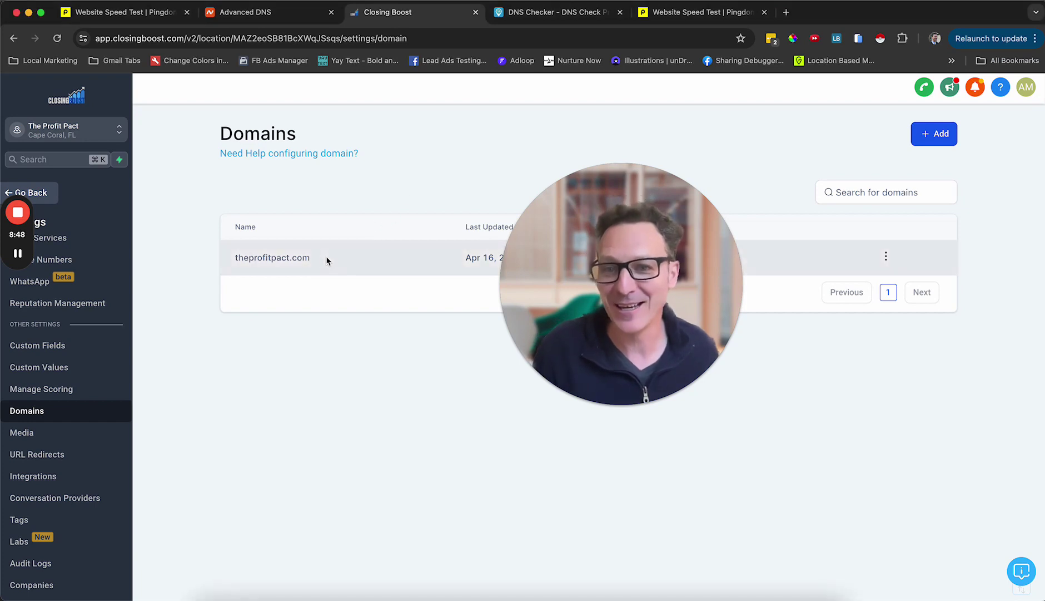
{"action": "left_click_drag", "start_coordinate": [327, 259], "coordinate": [224, 262]}
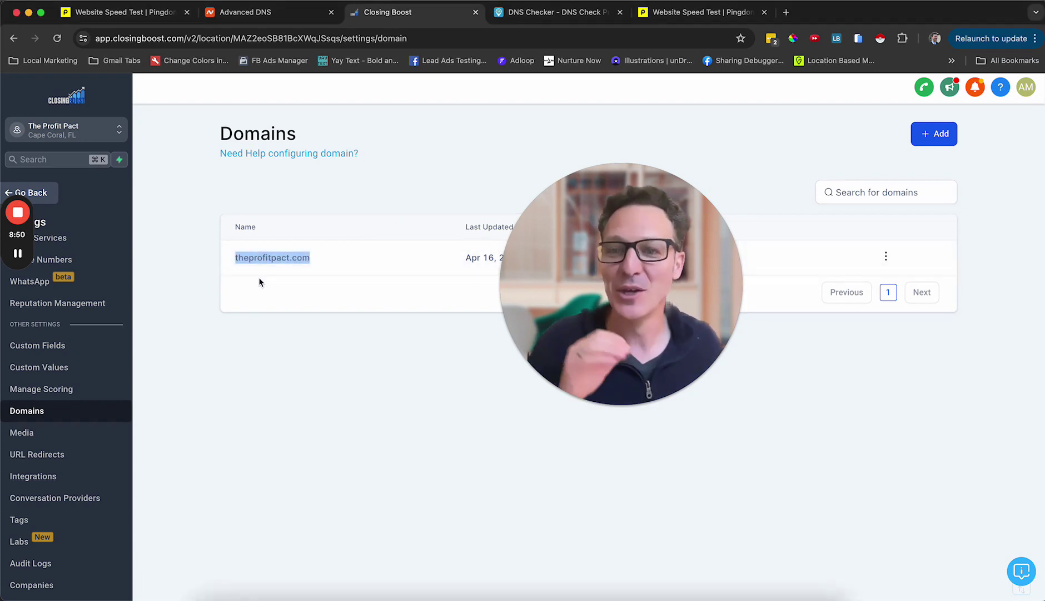